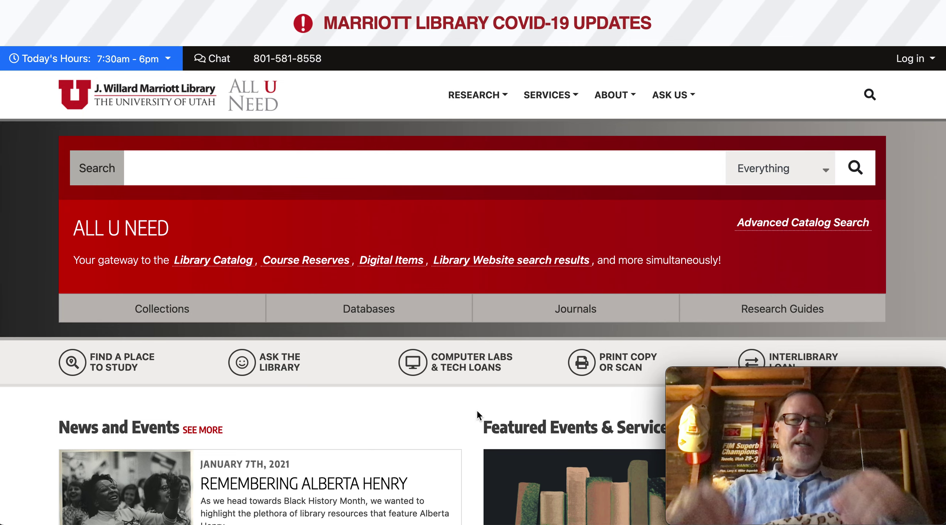
Step: Filter the Marriott Library Databases list by the subject Political Science & Public Administration
click(369, 314)
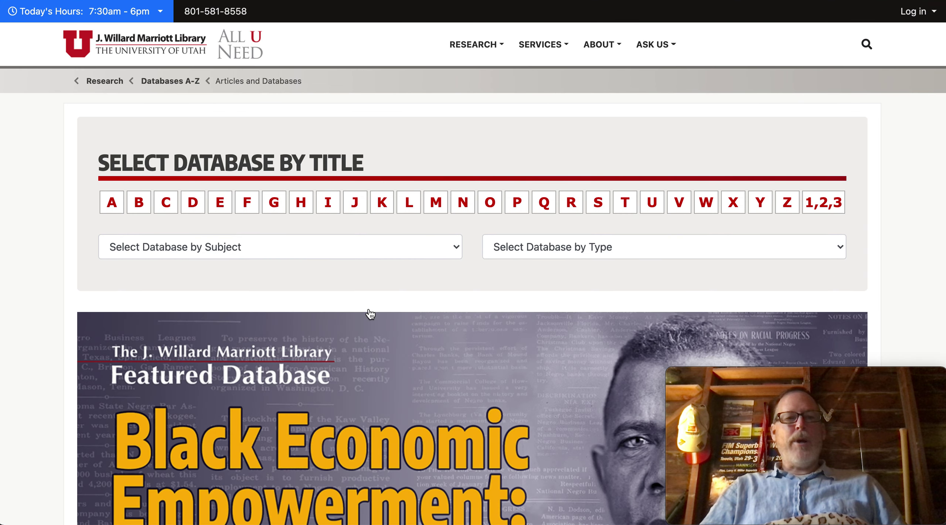
click(303, 245)
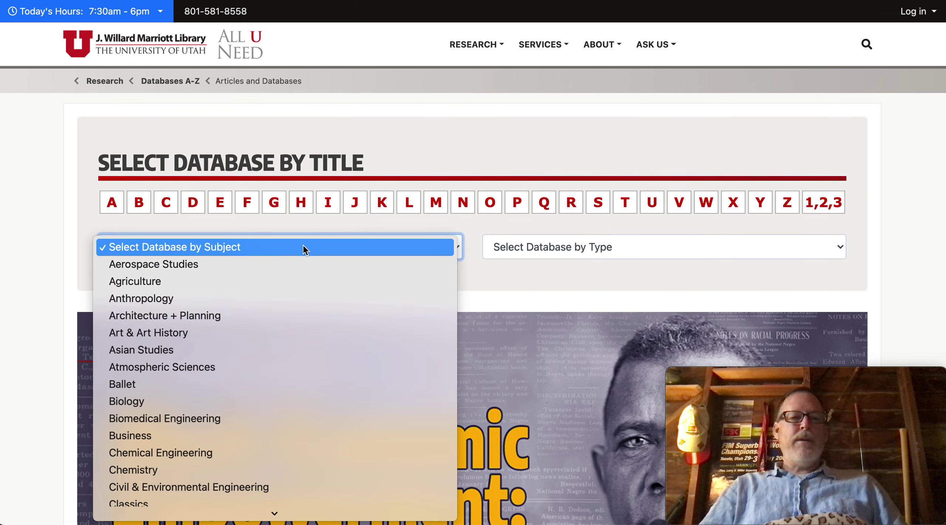
scroll(297, 300, down, 2)
scroll(297, 300, down, 6)
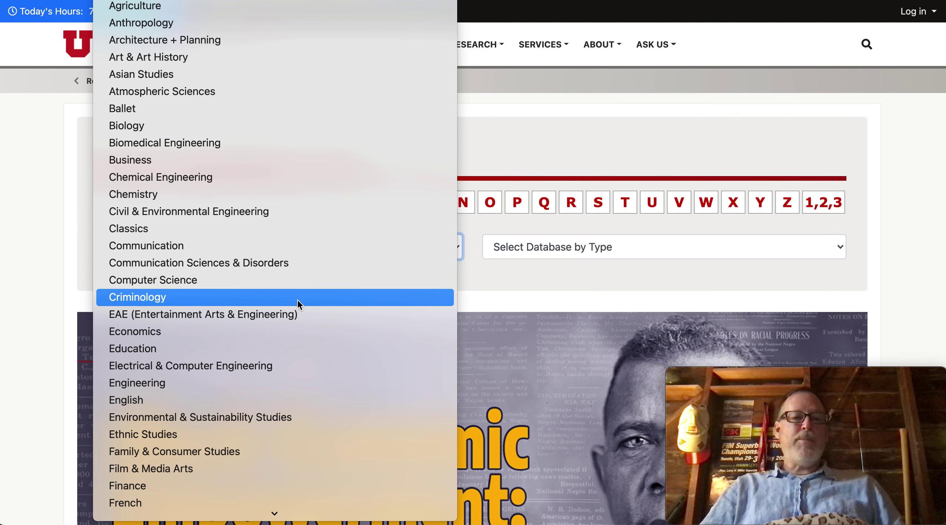
scroll(297, 303, down, 8)
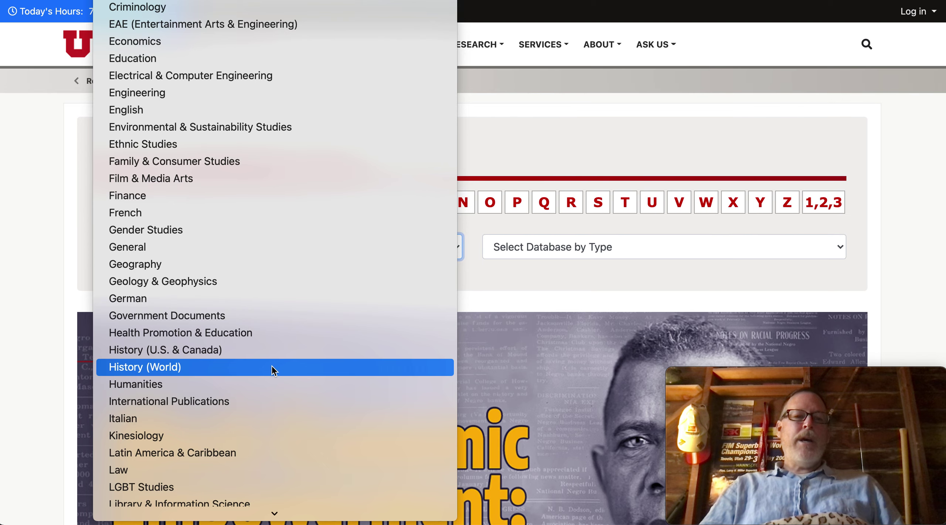
scroll(273, 369, down, 10)
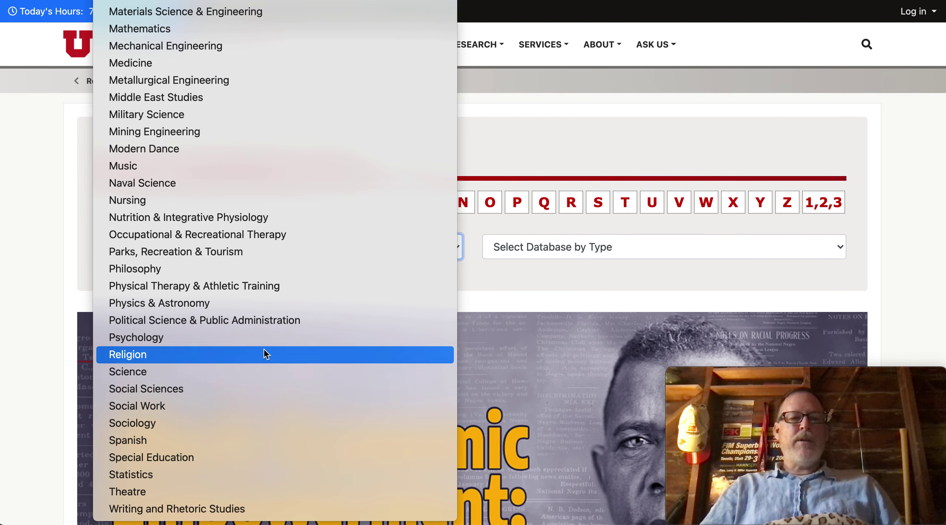
click(262, 320)
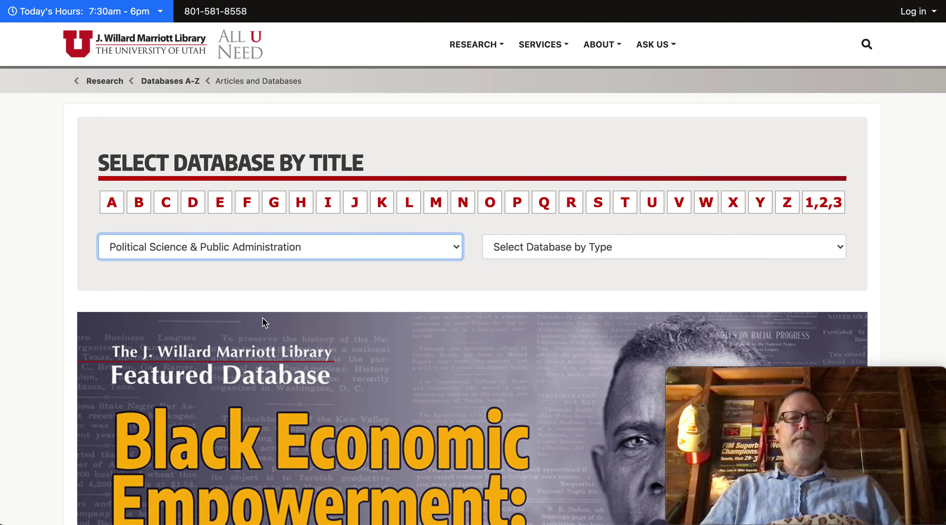
scroll(37, 290, down, 5)
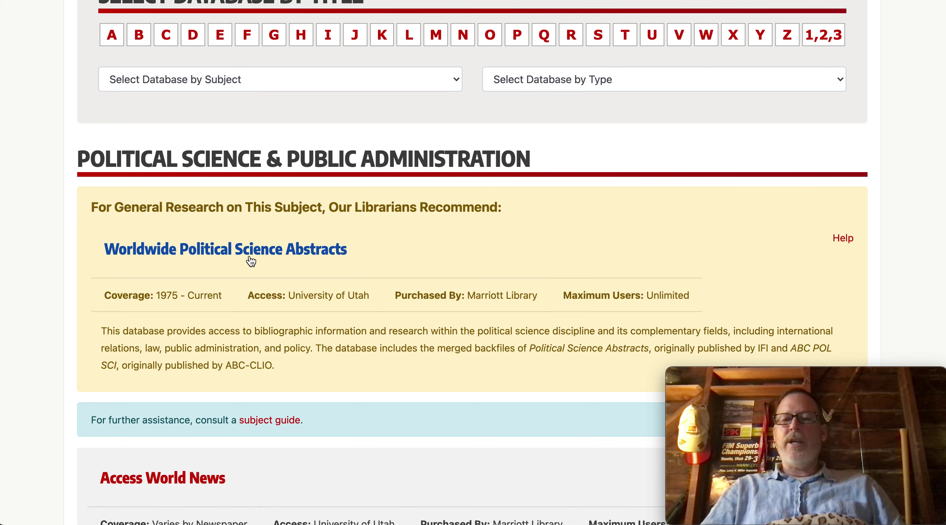
click(282, 76)
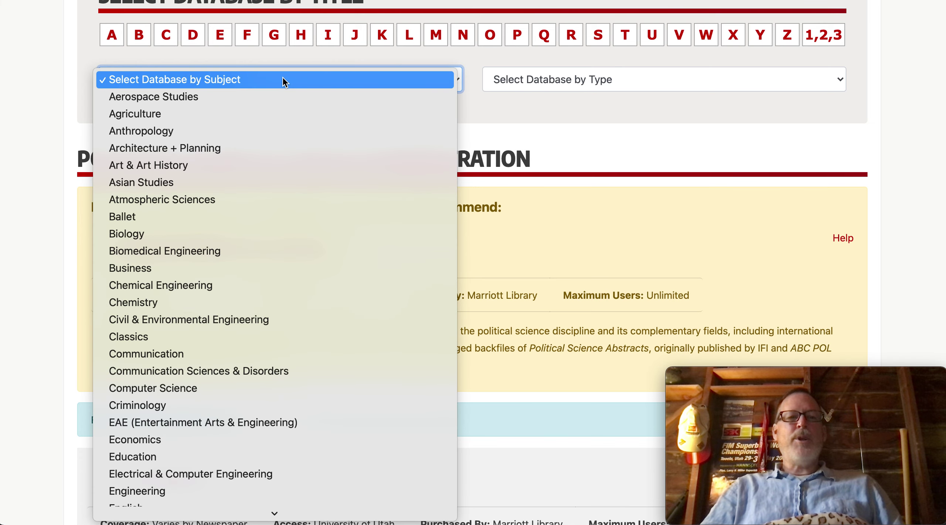
click(282, 77)
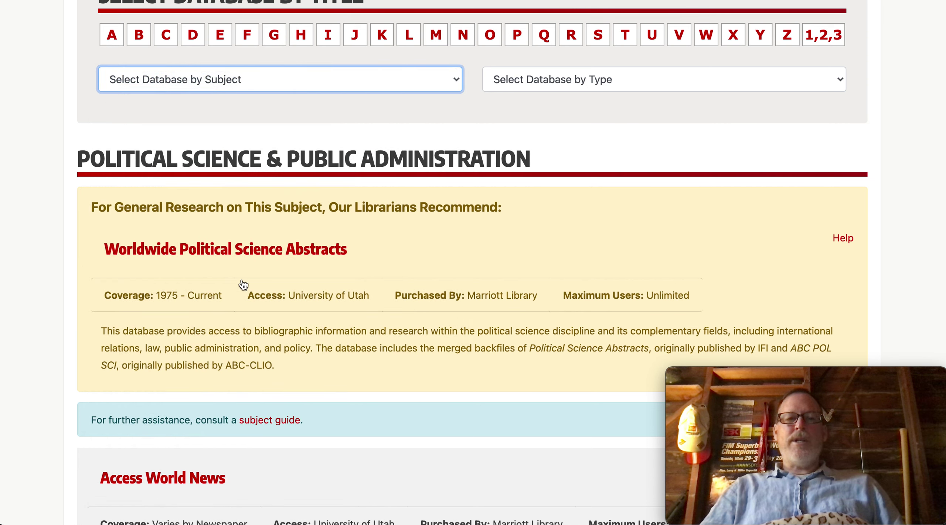
Step: Open Worldwide Political Science Abstracts and place the cursor in the kashmir AND "east timor" query
click(217, 250)
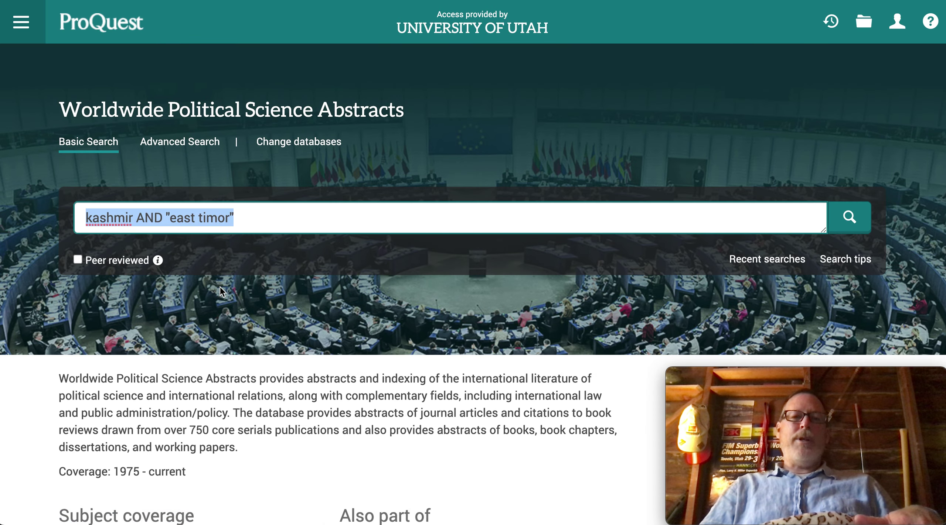
click(263, 217)
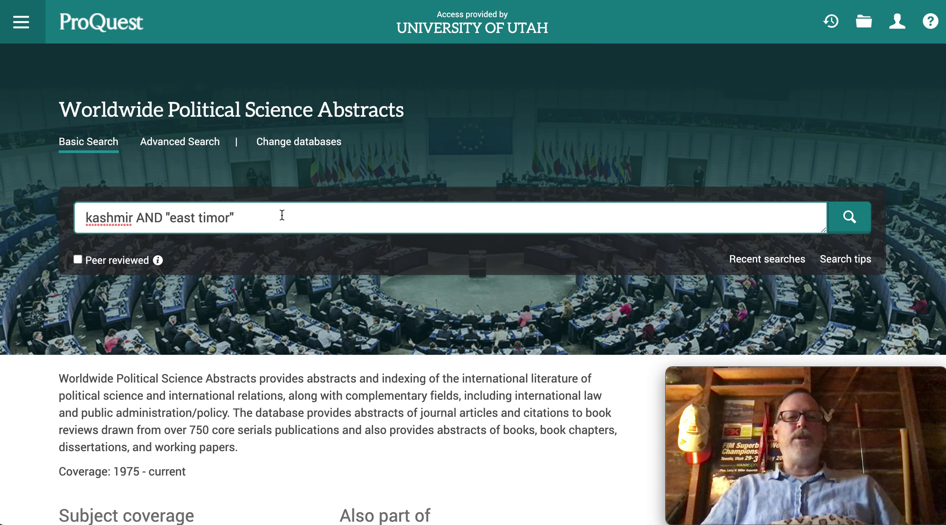
Step: Run the kashmir AND "east timor" search and scroll through the 216 results
click(847, 221)
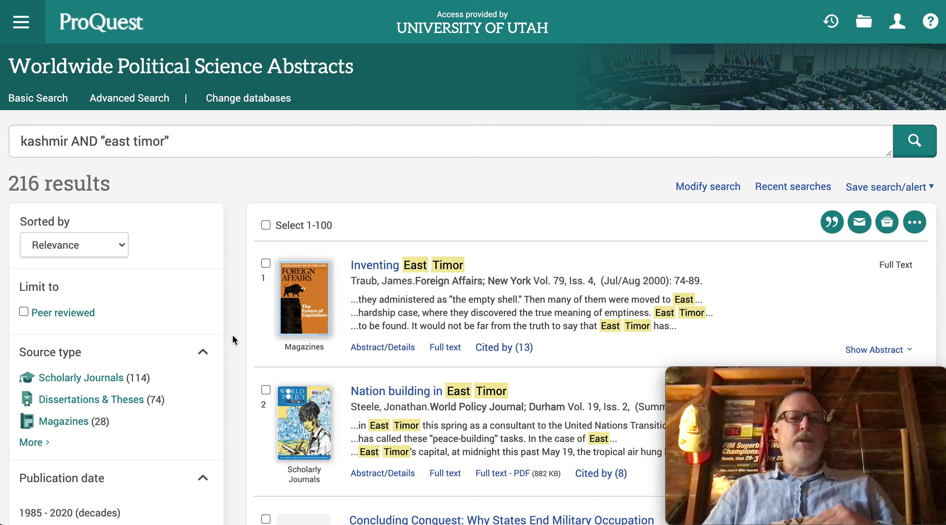
scroll(232, 334, down, 5)
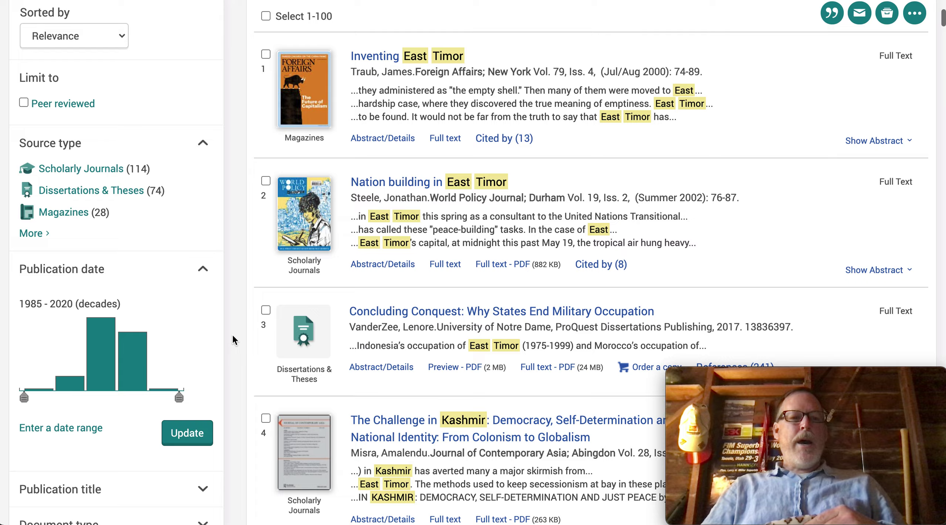
scroll(232, 334, down, 4)
scroll(232, 334, down, 4)
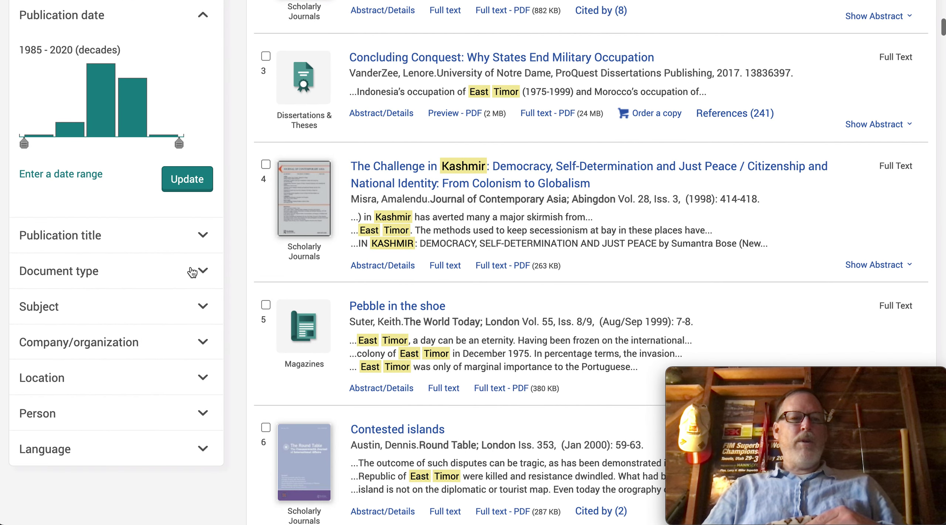
Step: Apply the Document type filter Article (64) to the results
click(204, 274)
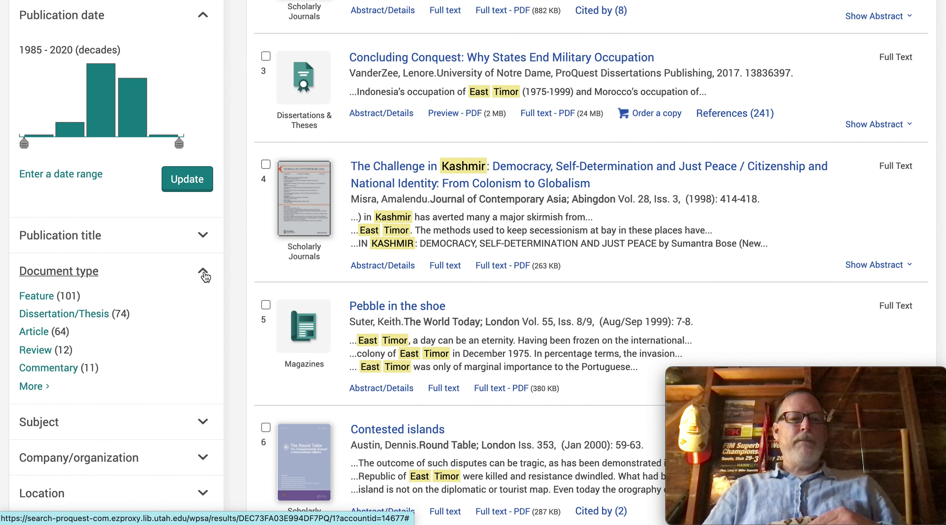
click(38, 337)
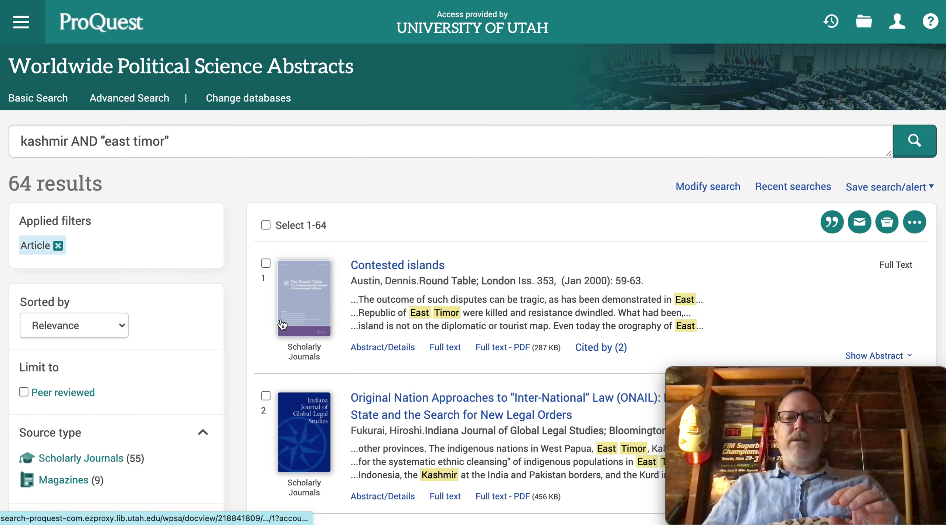
Step: Read through the 'Contested islands' full-text record, then return to the top
click(396, 271)
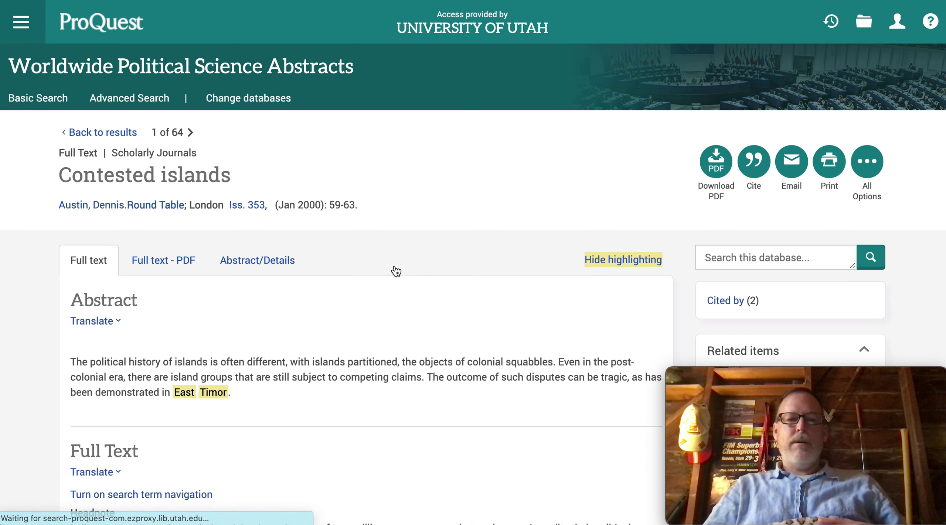
scroll(396, 272, down, 5)
scroll(395, 271, down, 10)
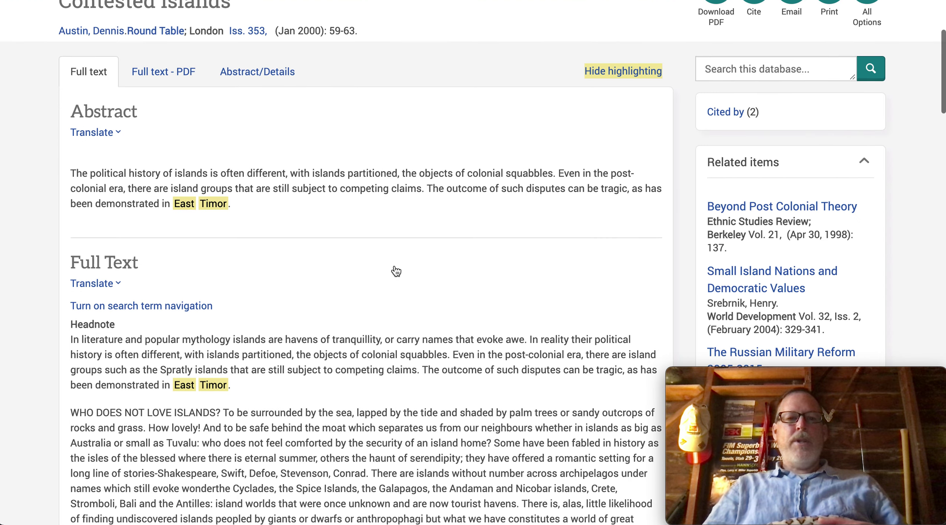
scroll(396, 271, down, 7)
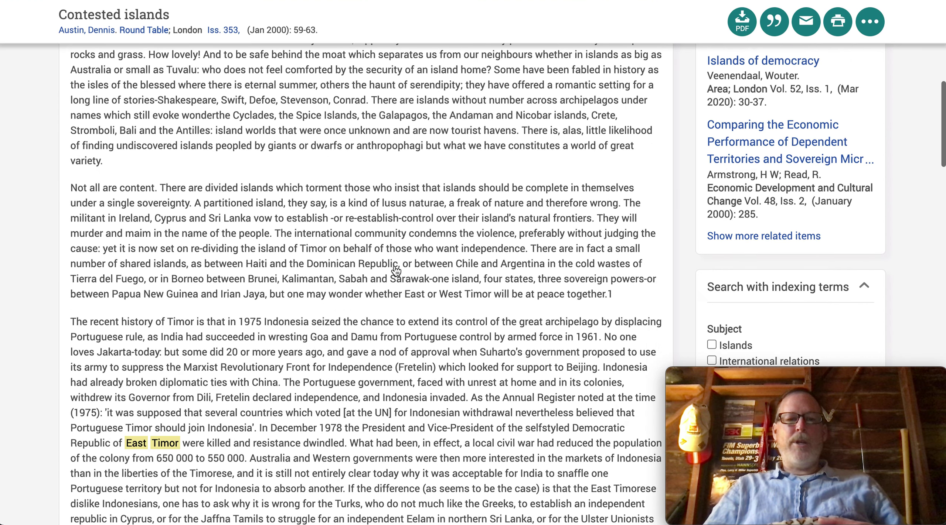
scroll(396, 272, down, 2)
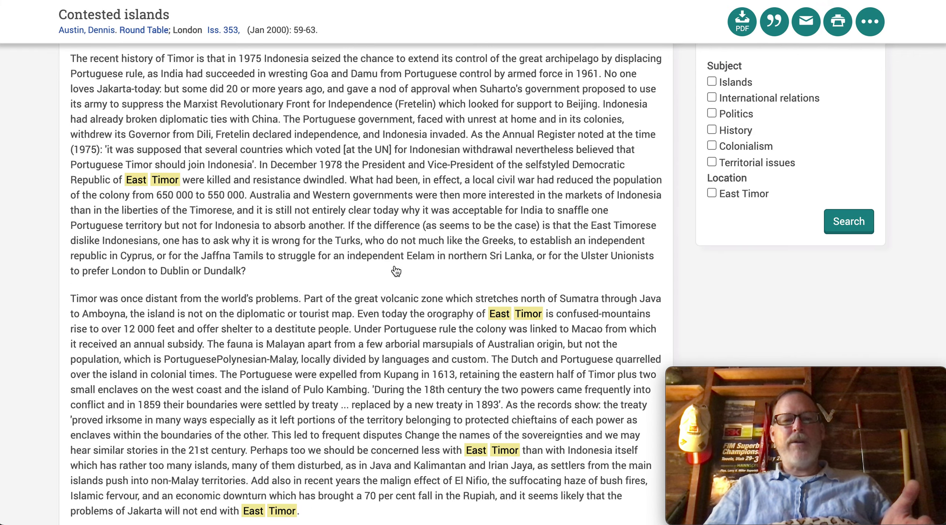
scroll(395, 271, down, 9)
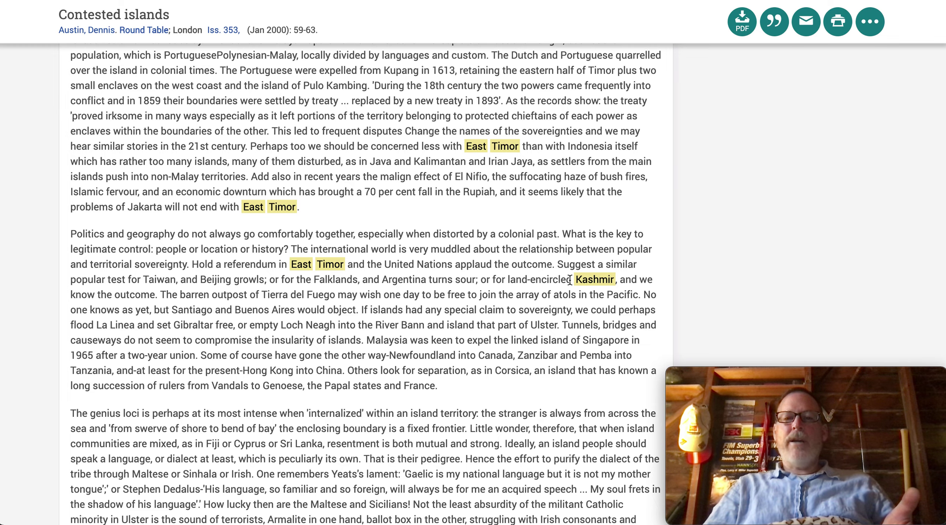
scroll(384, 221, up, 1)
scroll(382, 221, up, 20)
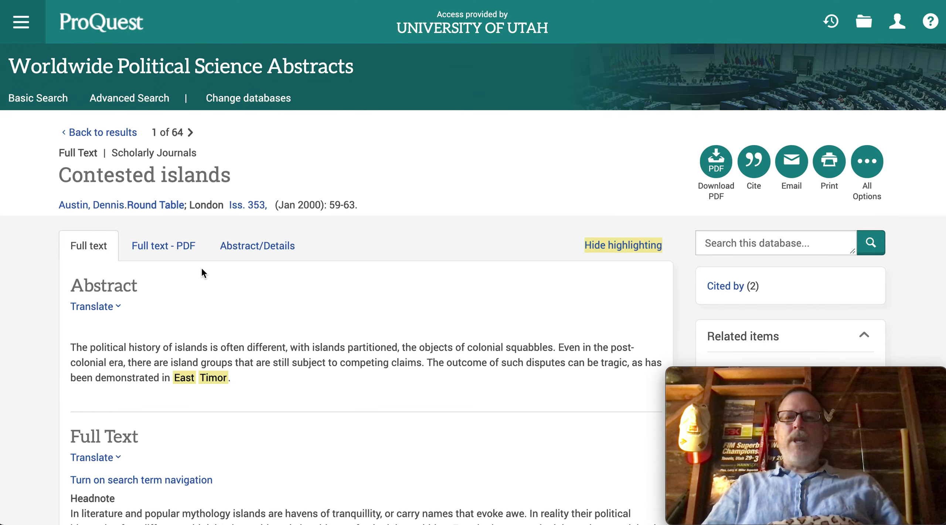
key(super+Left)
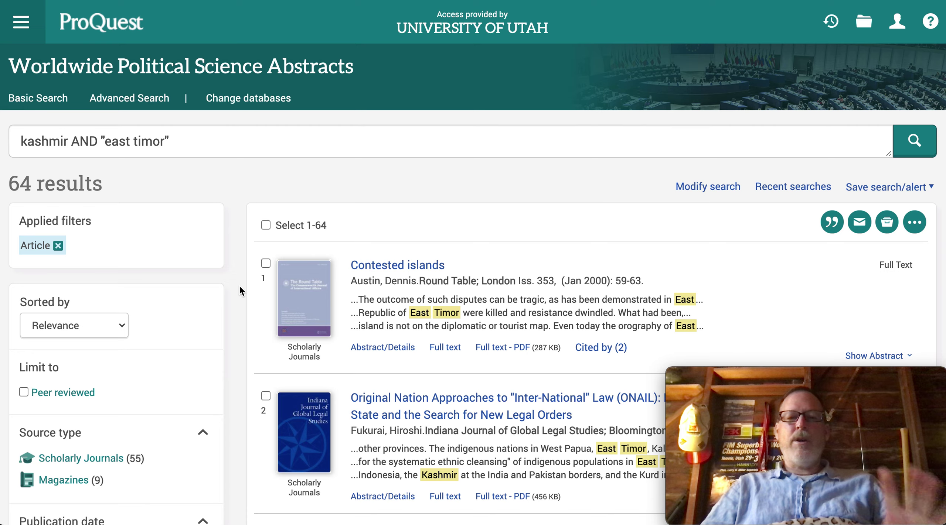
scroll(240, 291, down, 5)
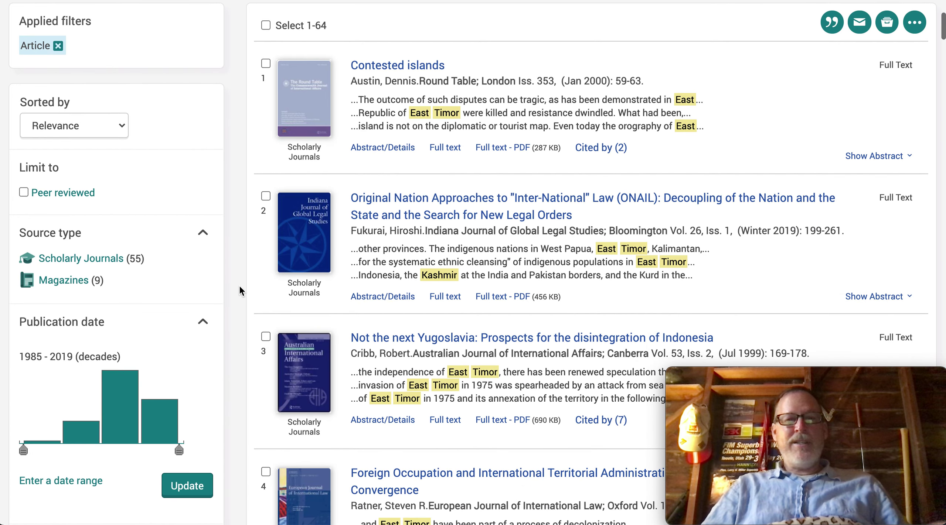
scroll(240, 290, down, 5)
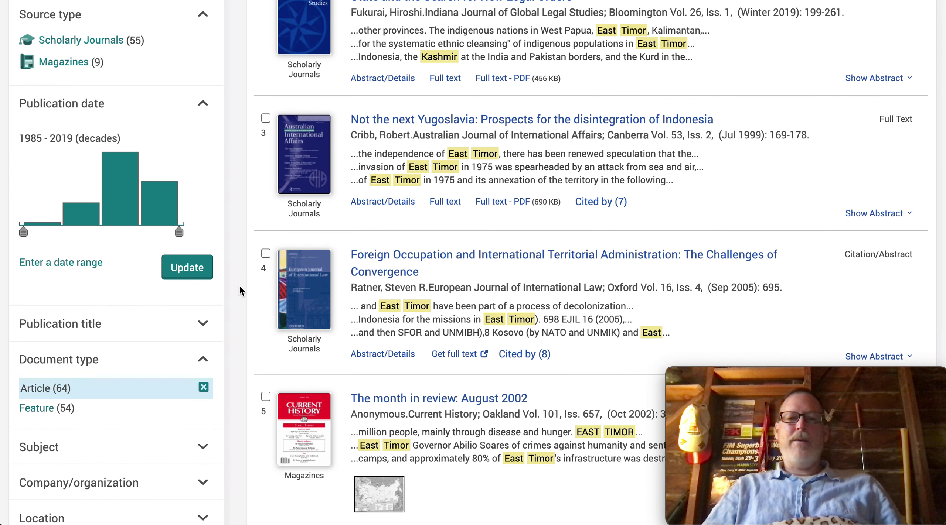
scroll(241, 290, down, 4)
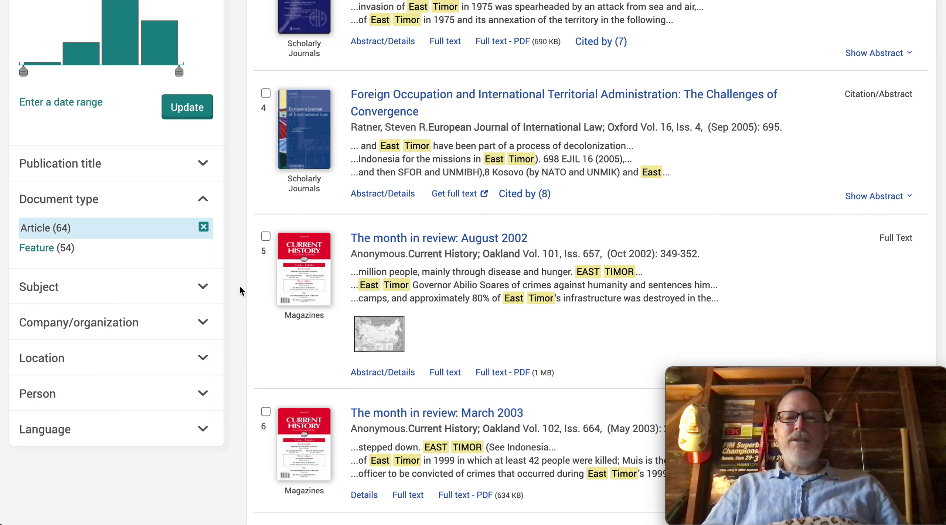
scroll(241, 291, down, 9)
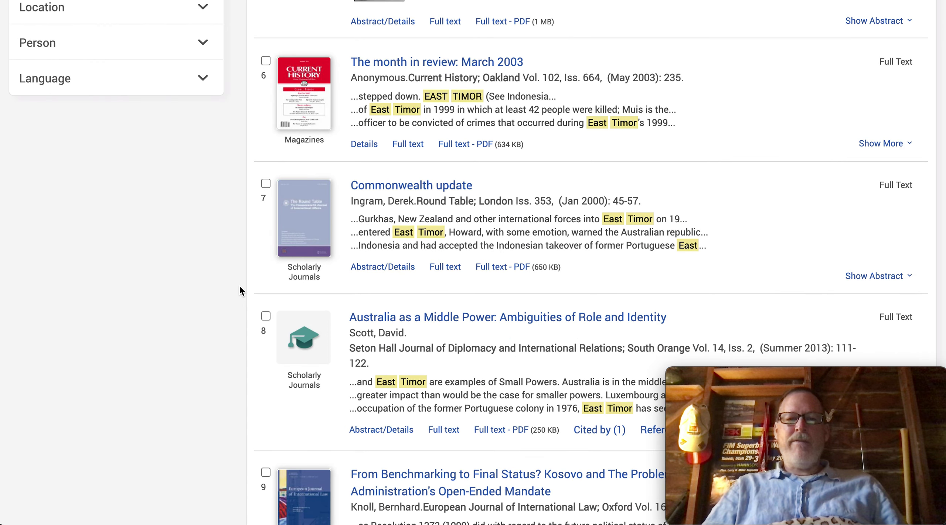
scroll(239, 291, down, 12)
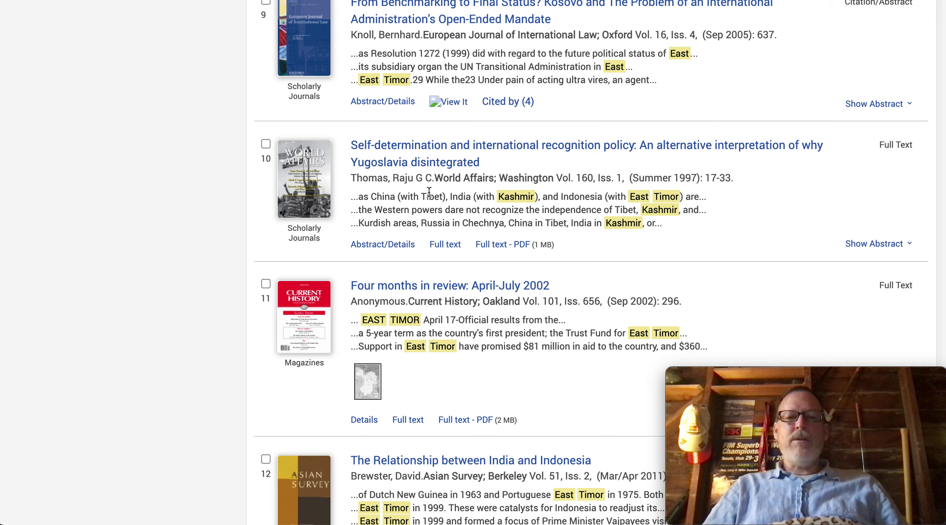
scroll(429, 192, down, 10)
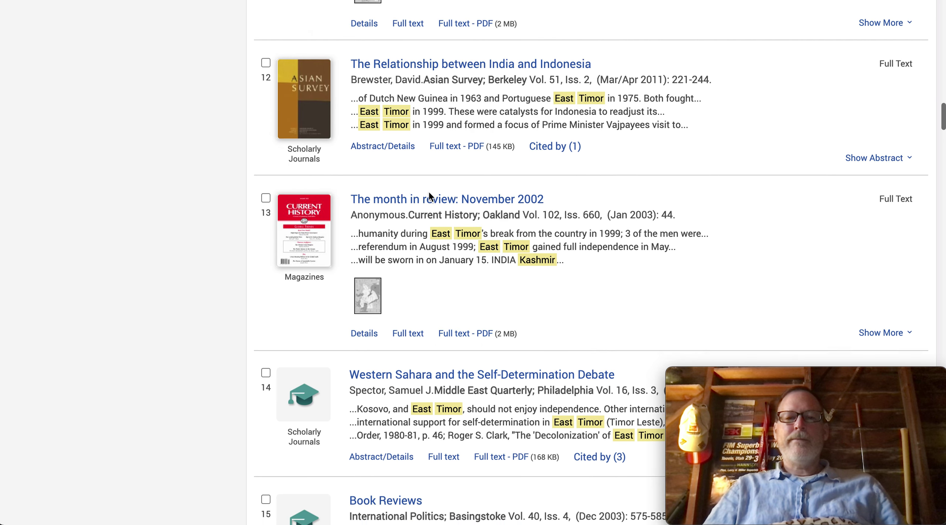
scroll(429, 192, down, 2)
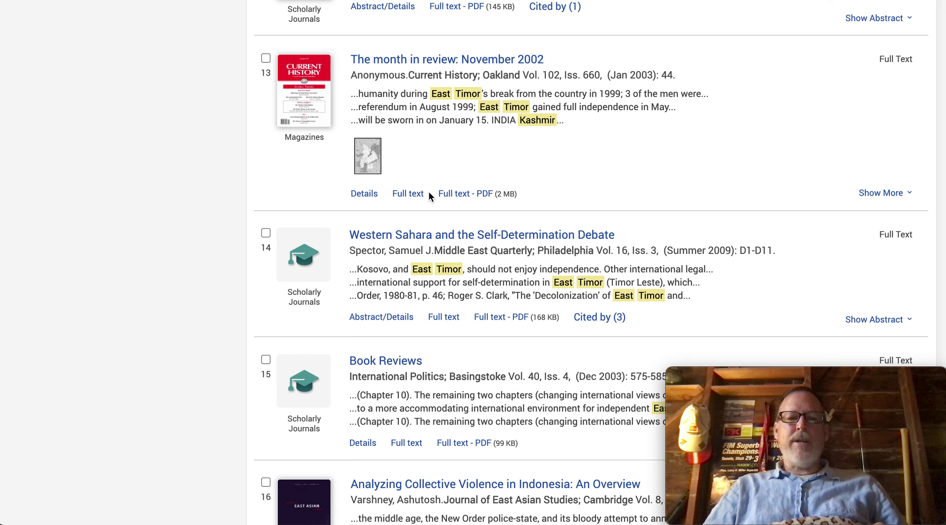
key(super+r)
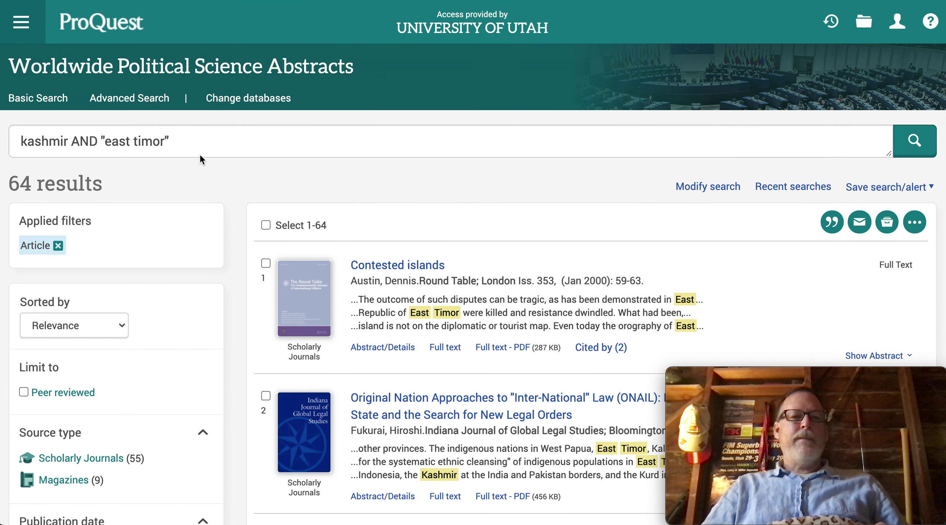
Step: Change the query to "east timor" AND ("nation building" OR "self-determination") and run it
drag(101, 140, 89, 140)
drag(2, 129, 1, 131)
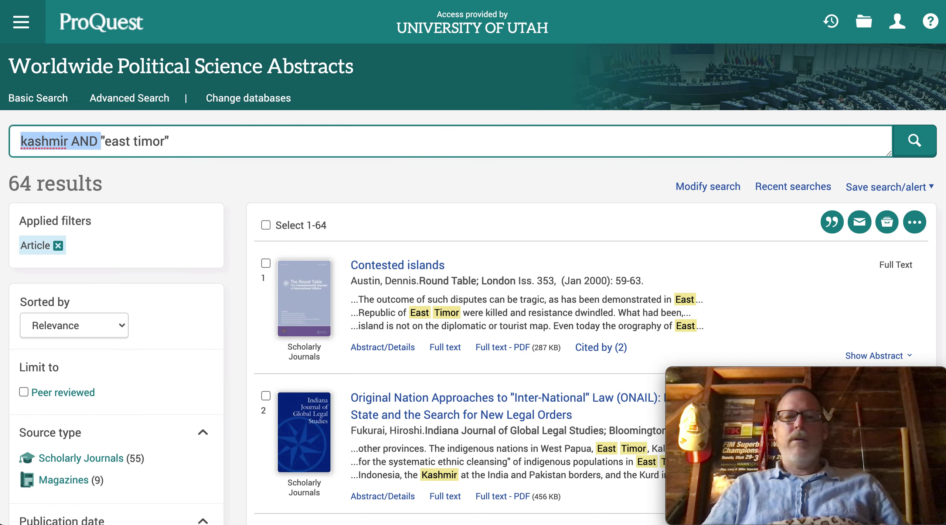
key(BackSpace)
key(super+Right)
text(AND )
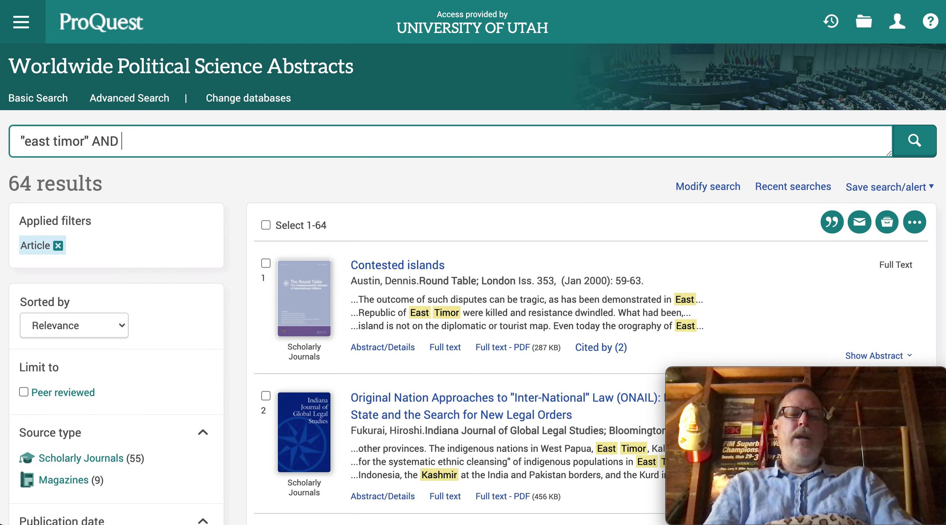
text(())
key(Left)
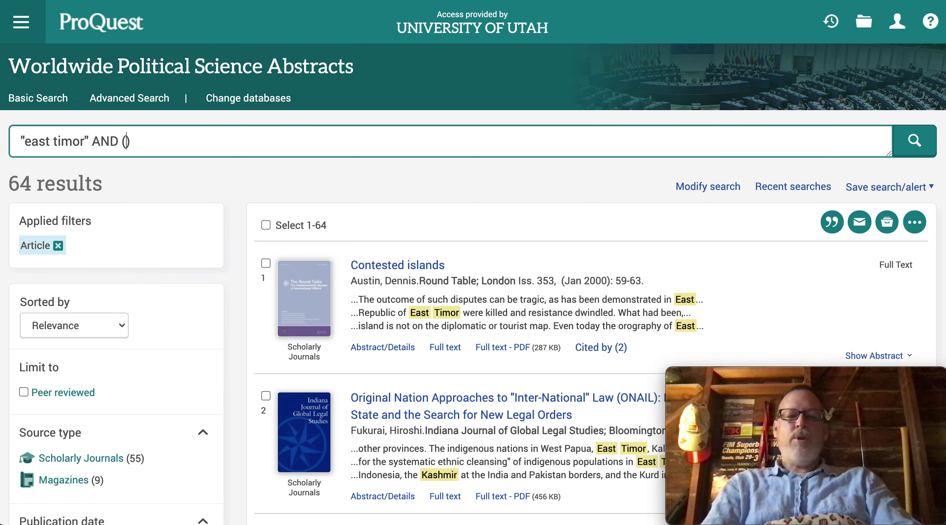
text("national )
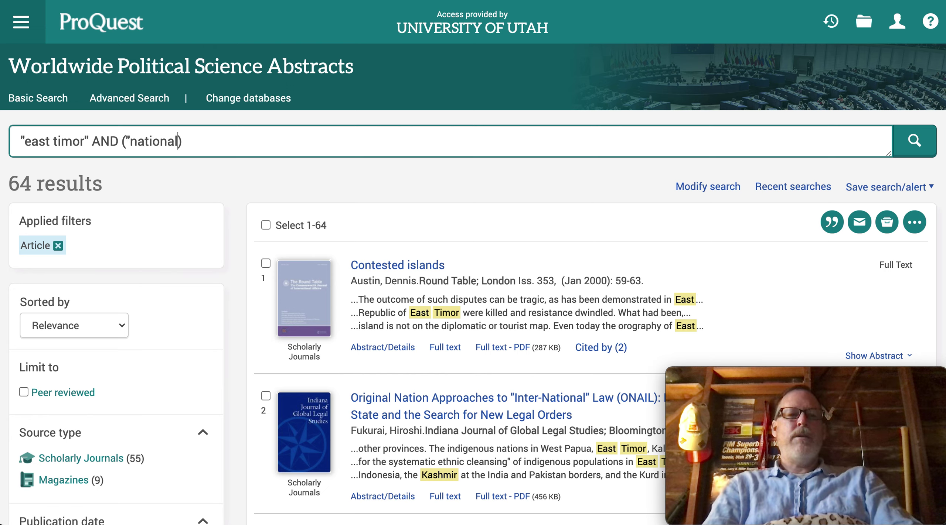
text(bu)
key(BackSpace)
key(BackSpace)
key(BackSpace)
key(BackSpace)
key(BackSpace)
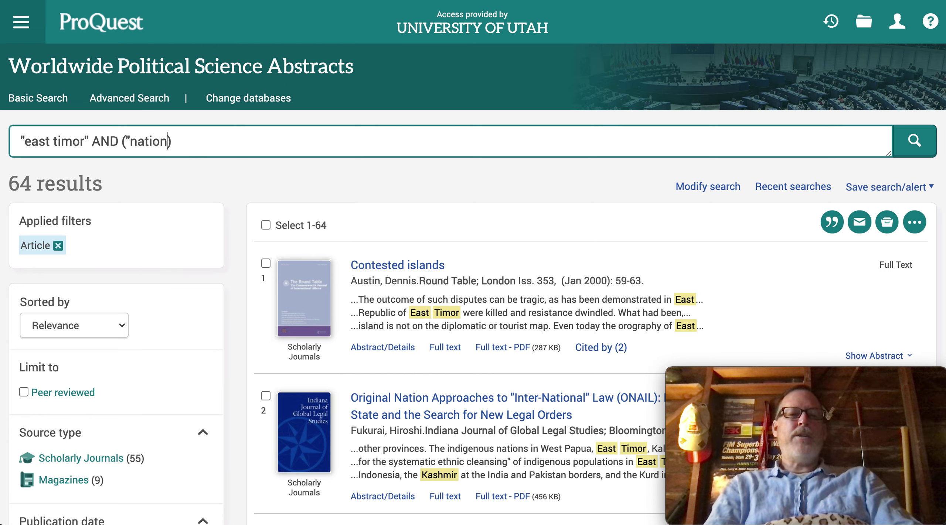
text(building")
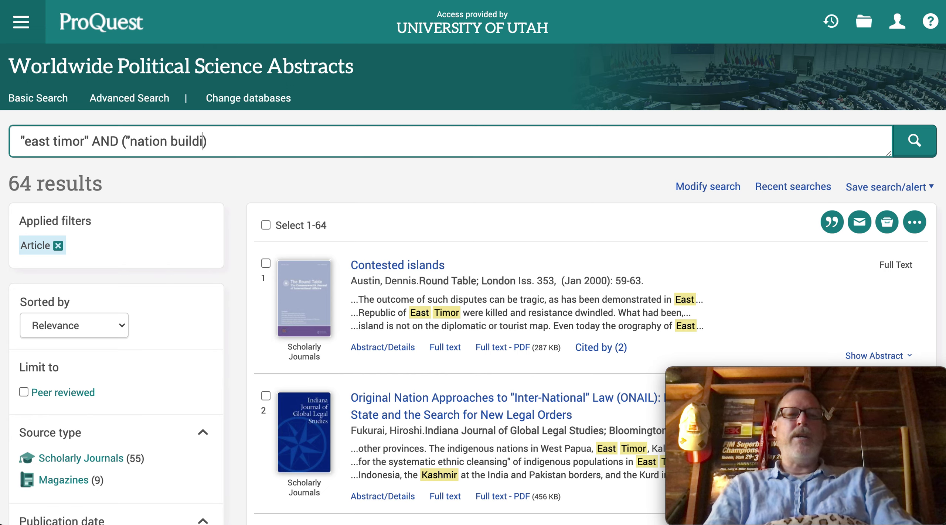
text( OR )
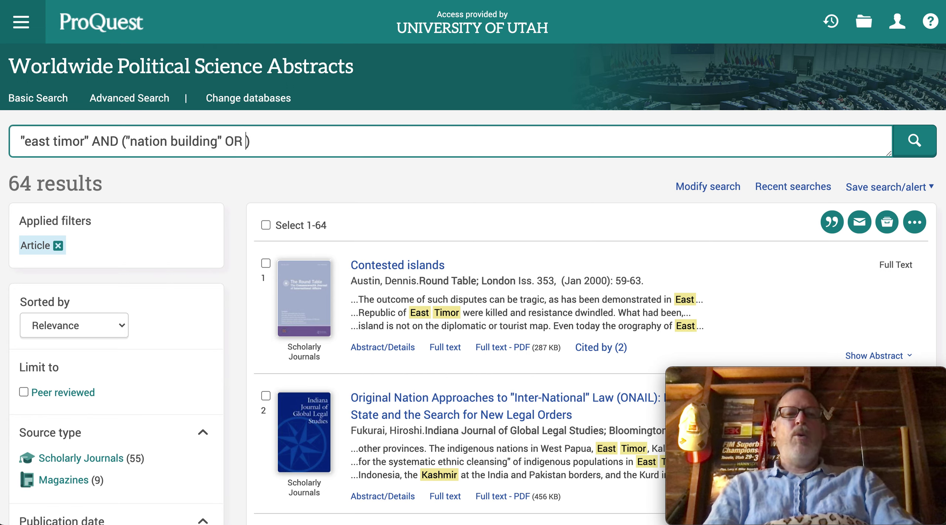
text("self-d)
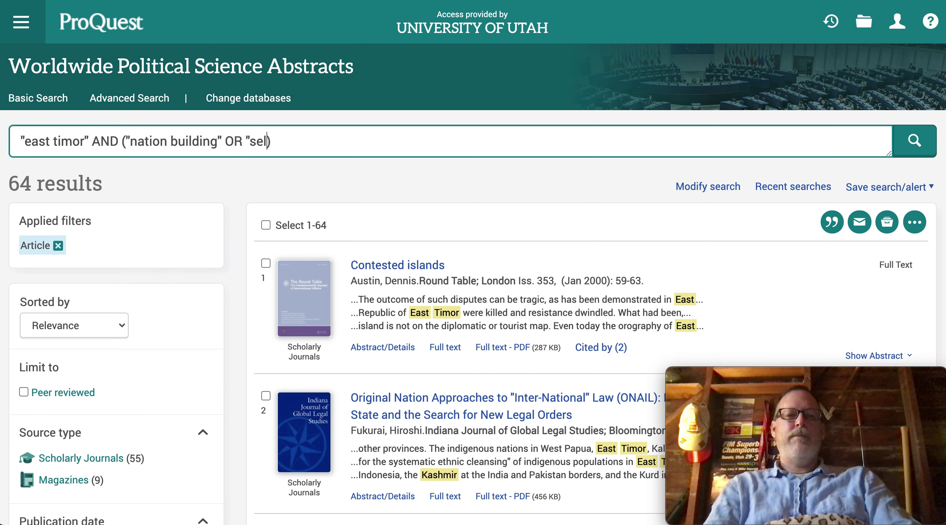
text(etermination)
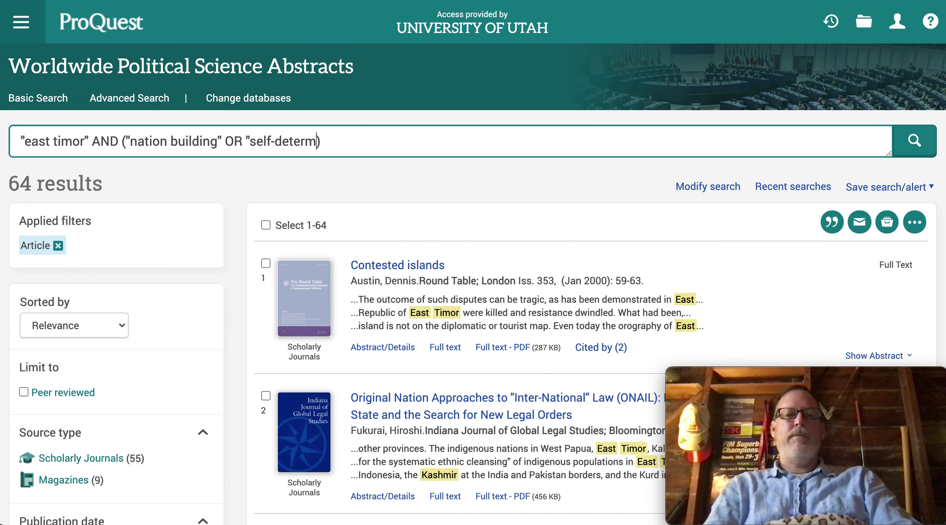
text(")
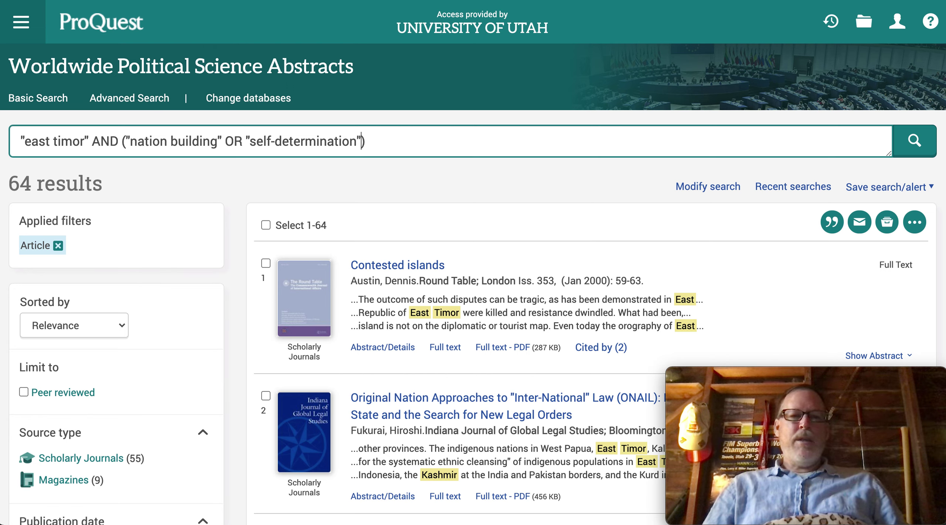
key(Return)
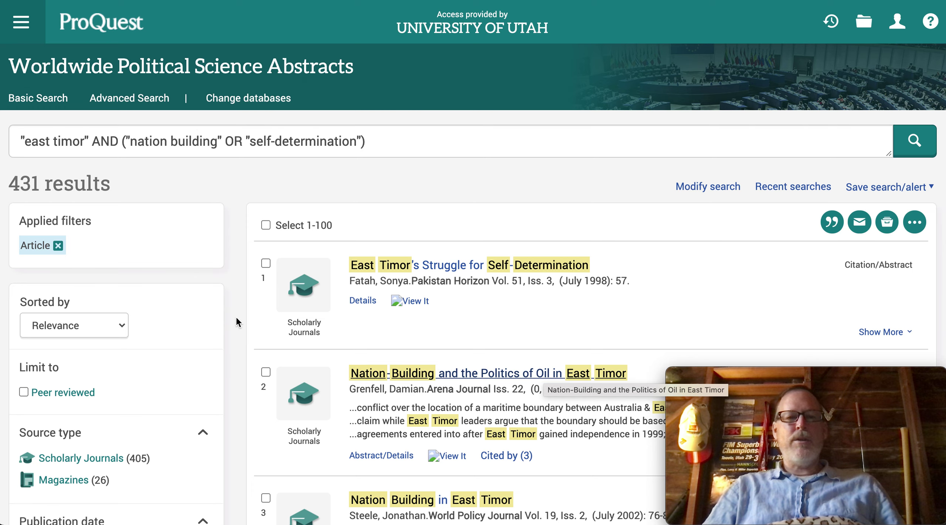
Step: Tick Peer reviewed under Limit to in the left sidebar
scroll(236, 316, down, 4)
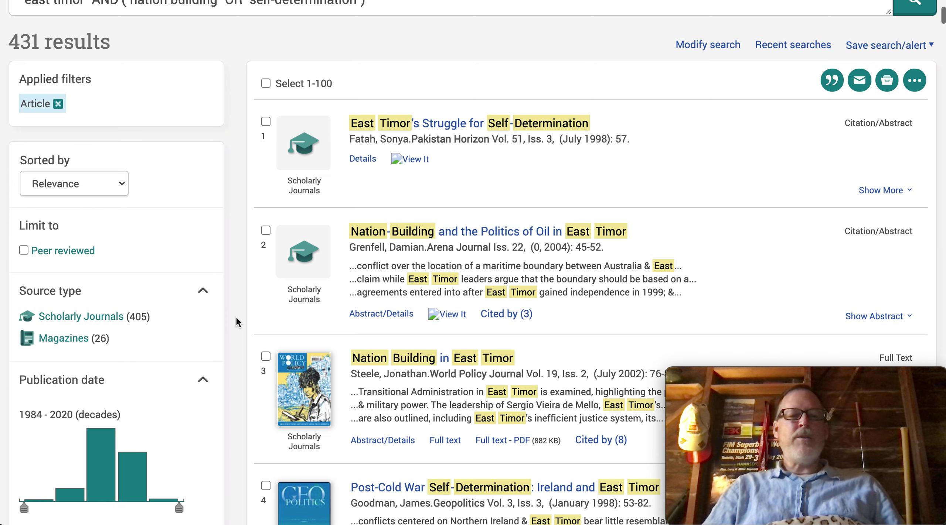
scroll(235, 321, down, 1)
scroll(236, 318, down, 9)
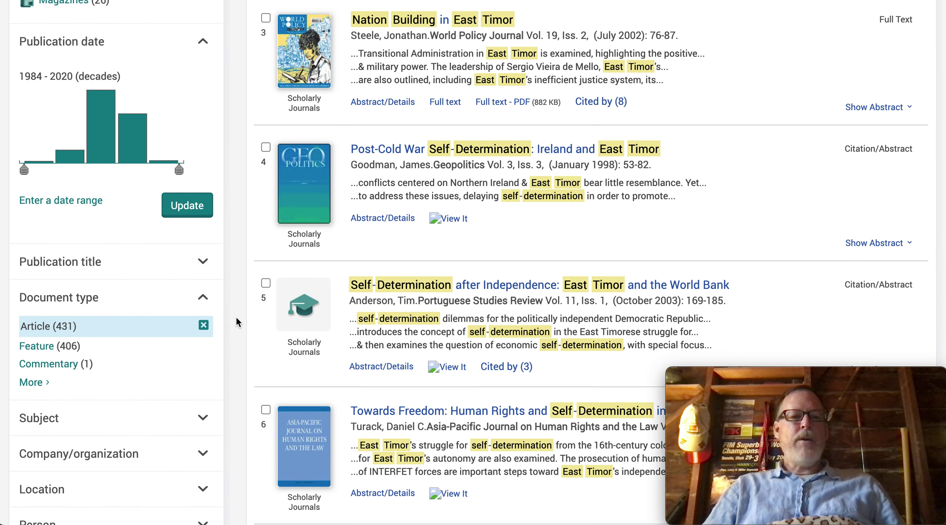
click(36, 327)
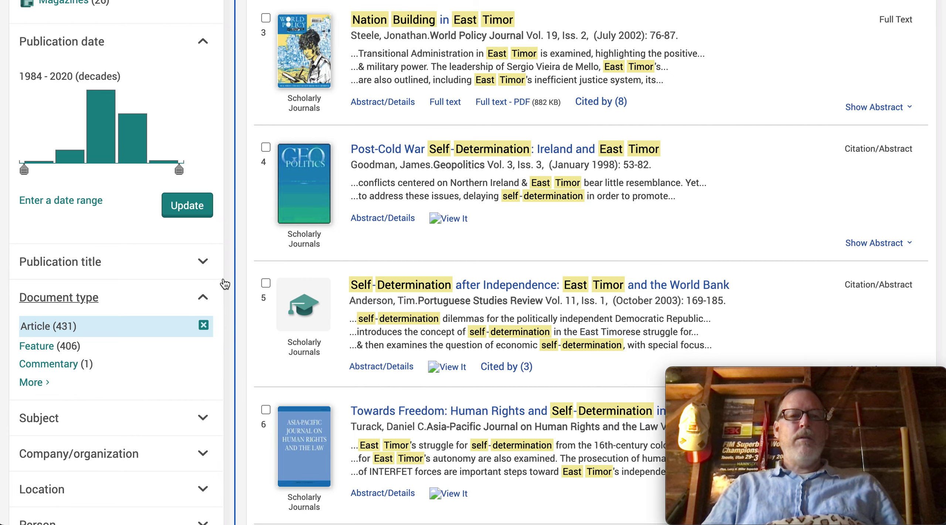
scroll(221, 277, down, 3)
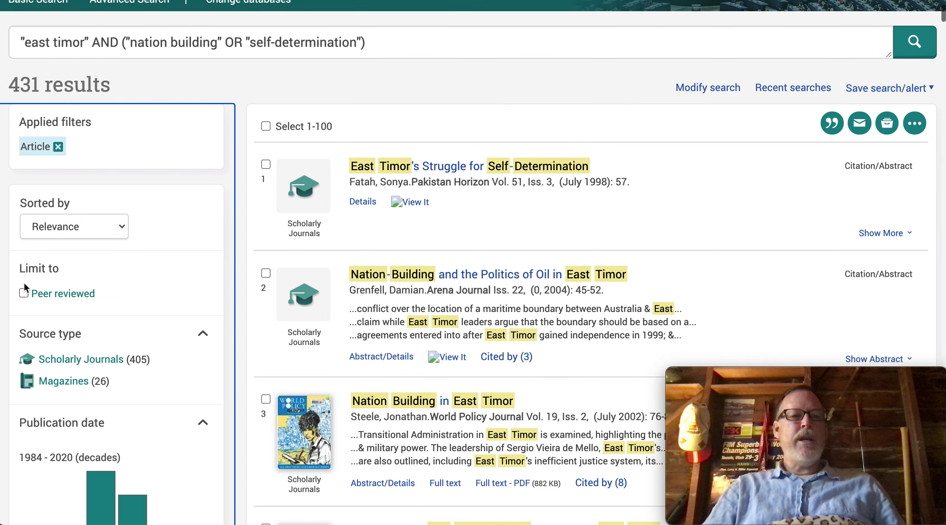
click(24, 293)
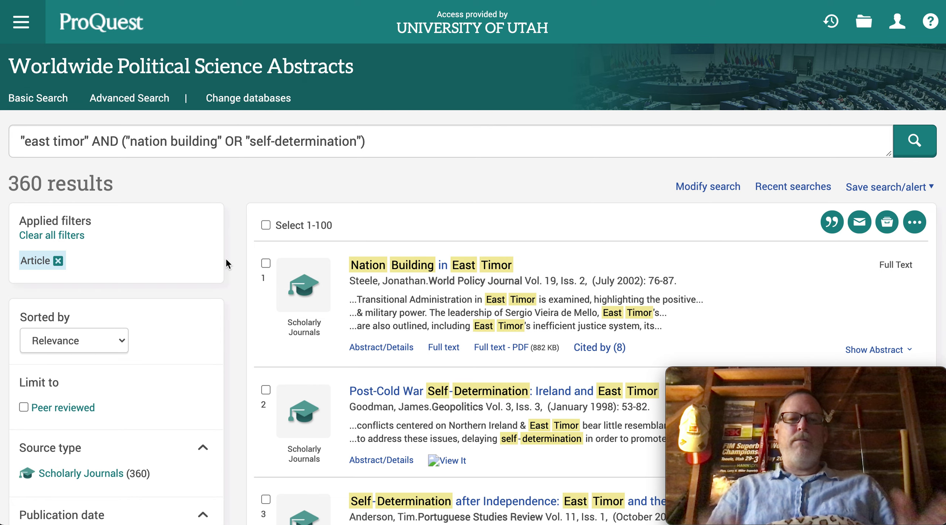
Step: Scroll through the 360 peer-reviewed East Timor results and back up
scroll(226, 257, down, 1)
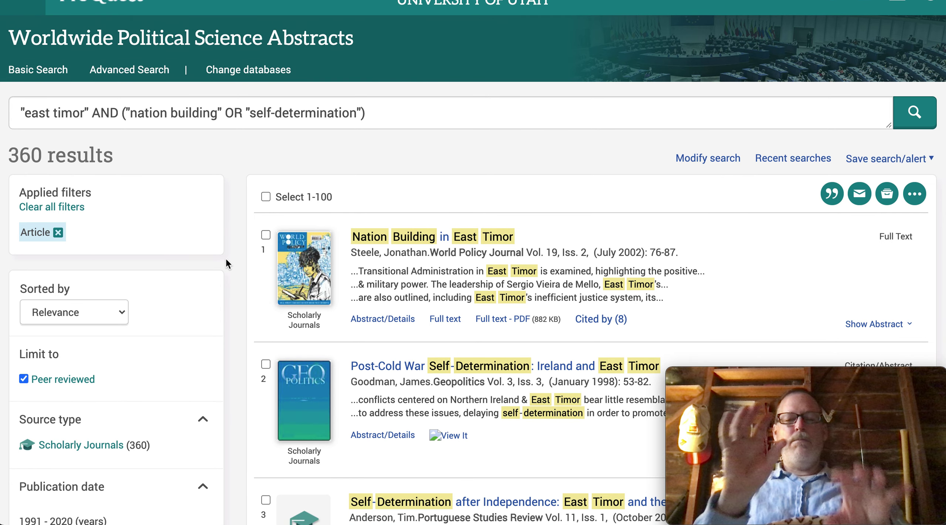
scroll(226, 260, down, 5)
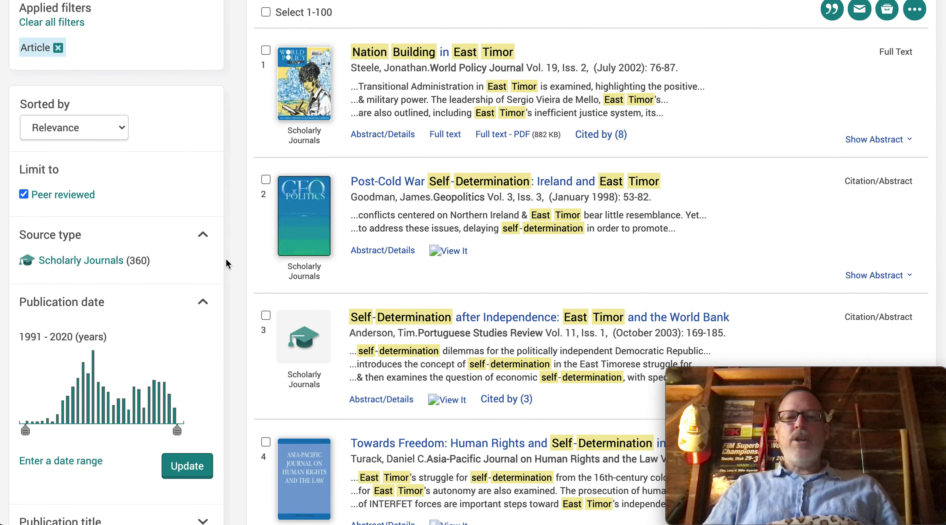
scroll(226, 257, up, 5)
Step: Replace "east timor" with kashmir in the query and rerun it, giving 247 results
click(90, 110)
drag(90, 110, 2, 107)
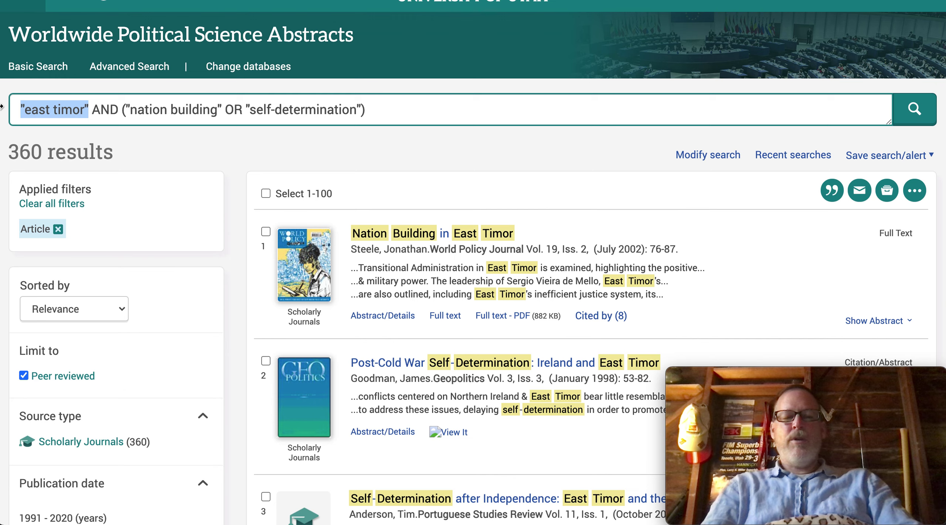
text(kashmir)
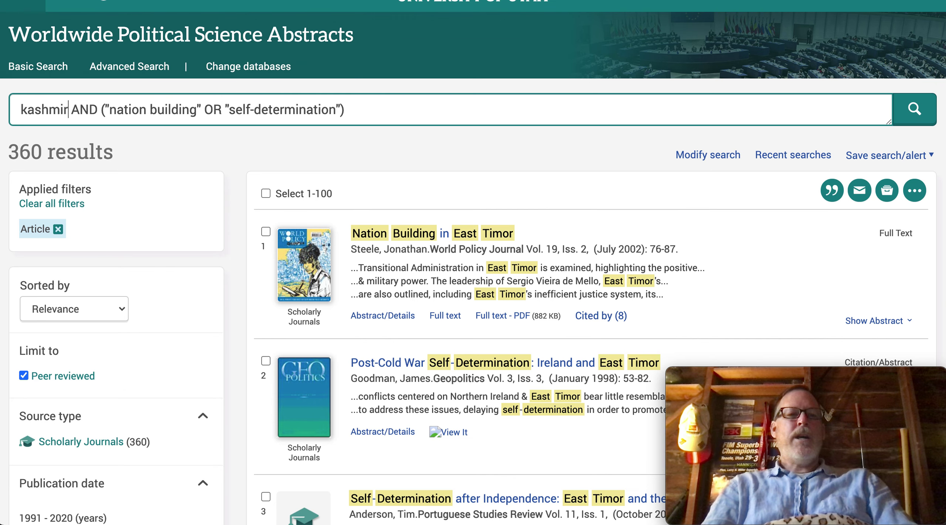
key(Return)
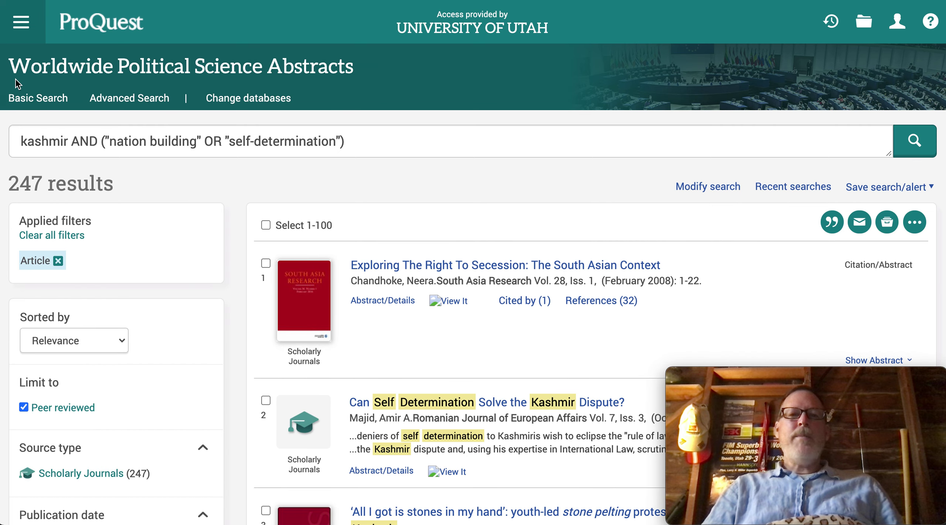
key(super+t)
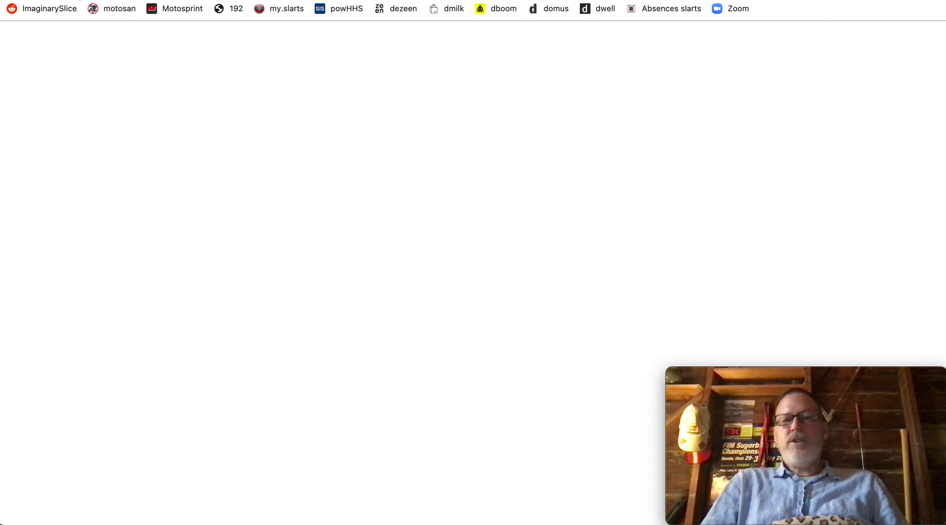
Step: Search Google for 'united nations' from the new tab's address bar
key(Return)
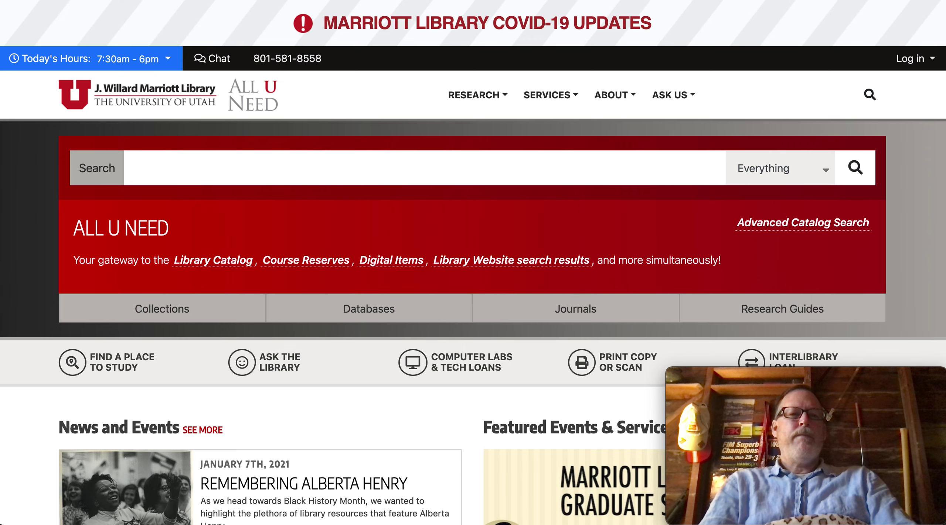
text(united nations)
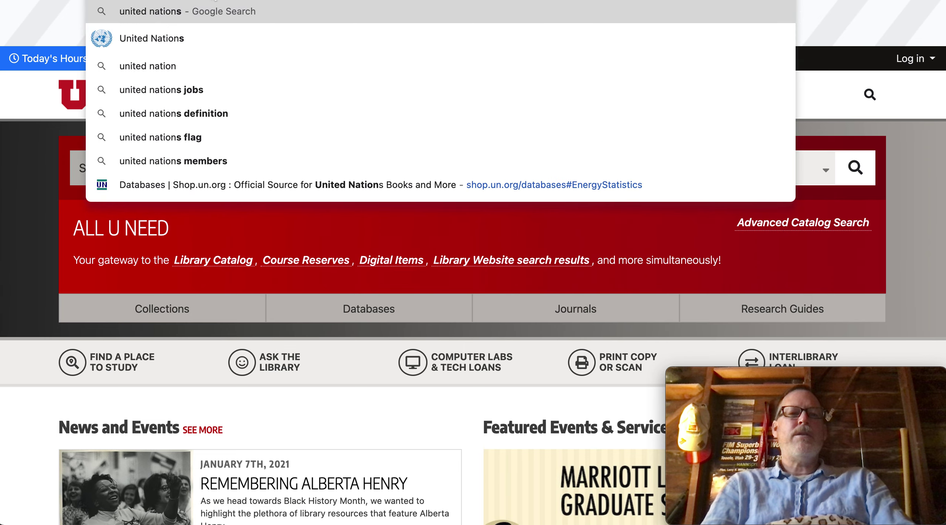
key(Return)
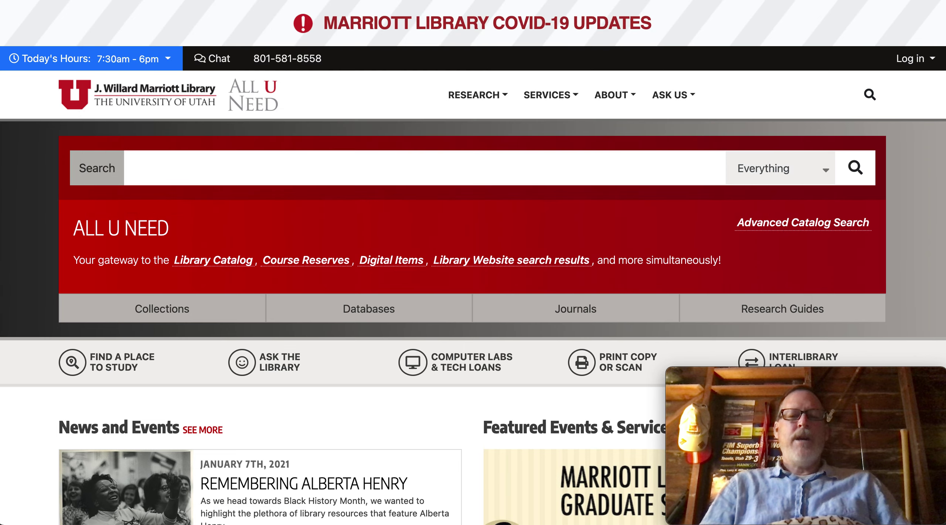
key(ctrl+Tab)
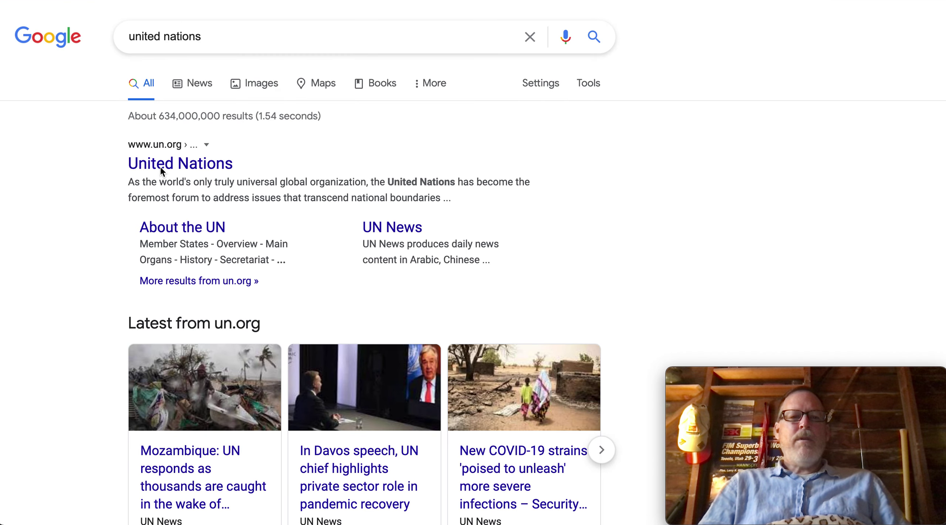
Step: From the United Nations result, open the UN home page and site-search for kashmir "east timor"
click(161, 163)
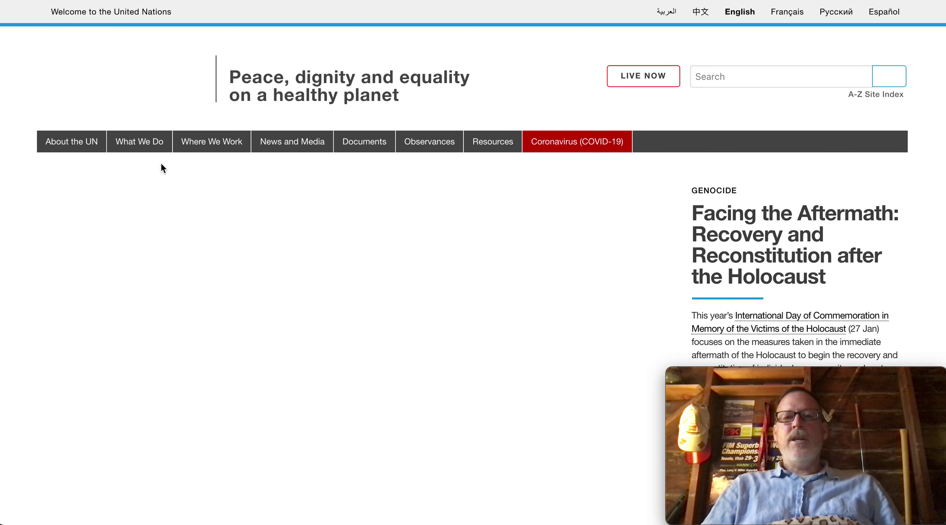
click(726, 79)
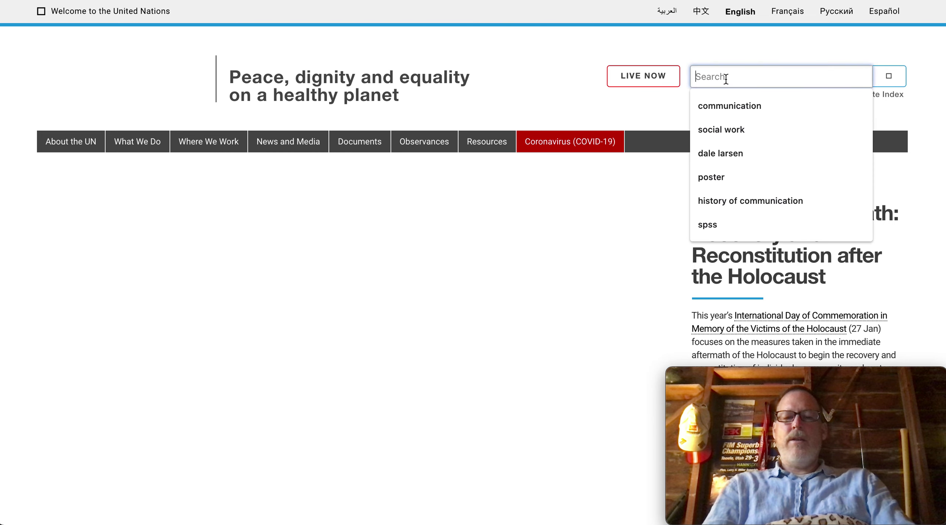
text(kashmir "east)
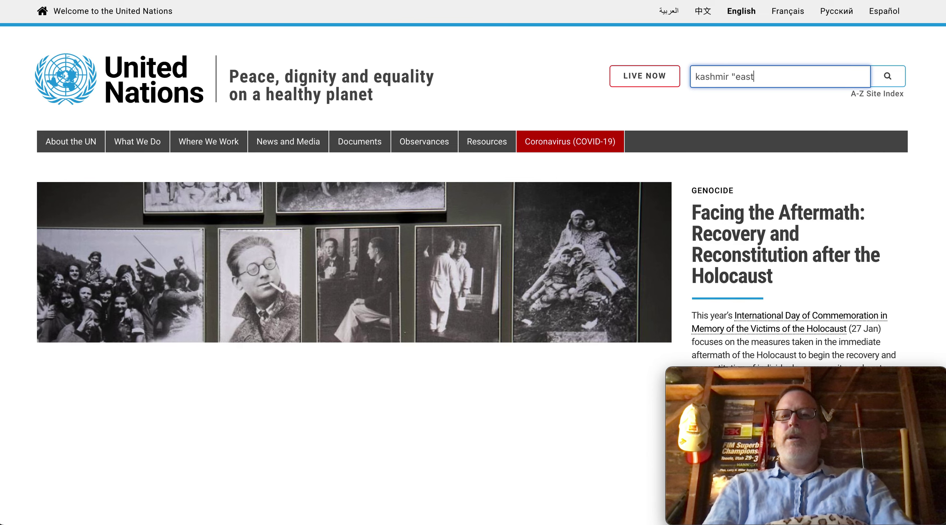
text( timor")
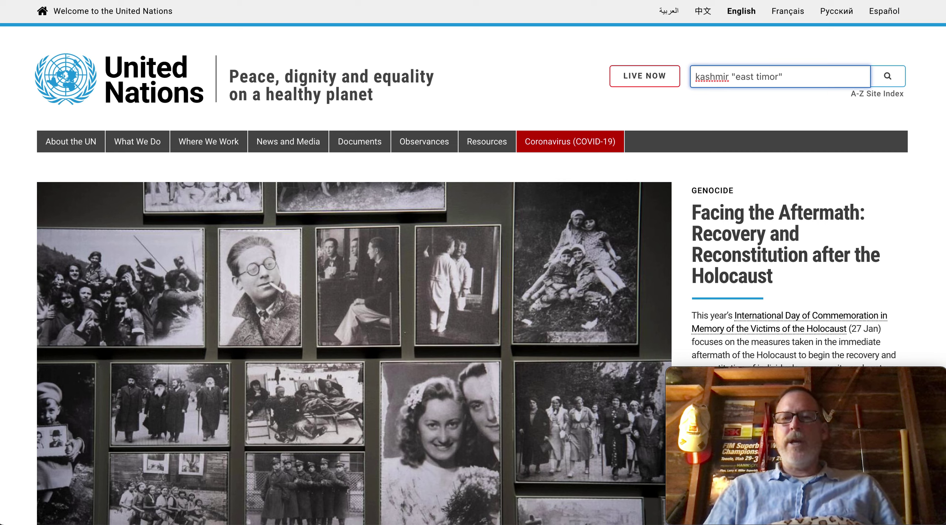
click(888, 79)
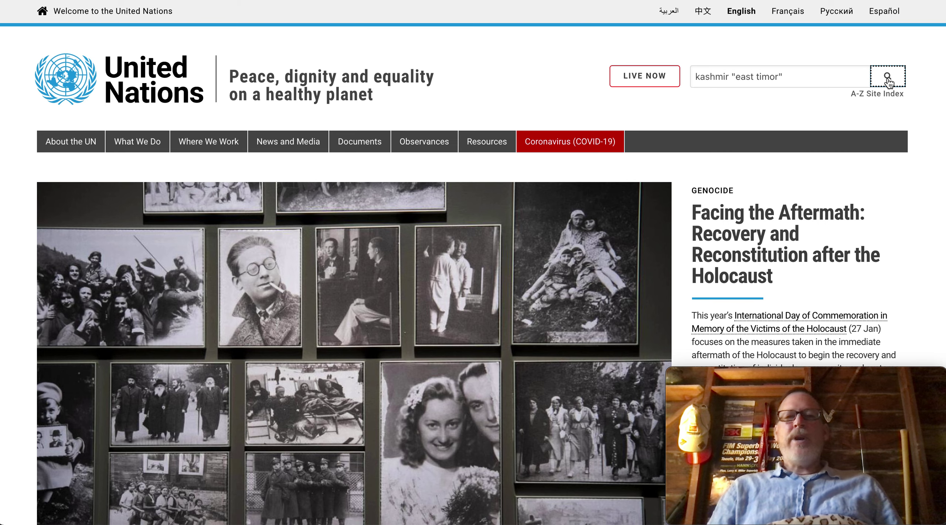
click(888, 79)
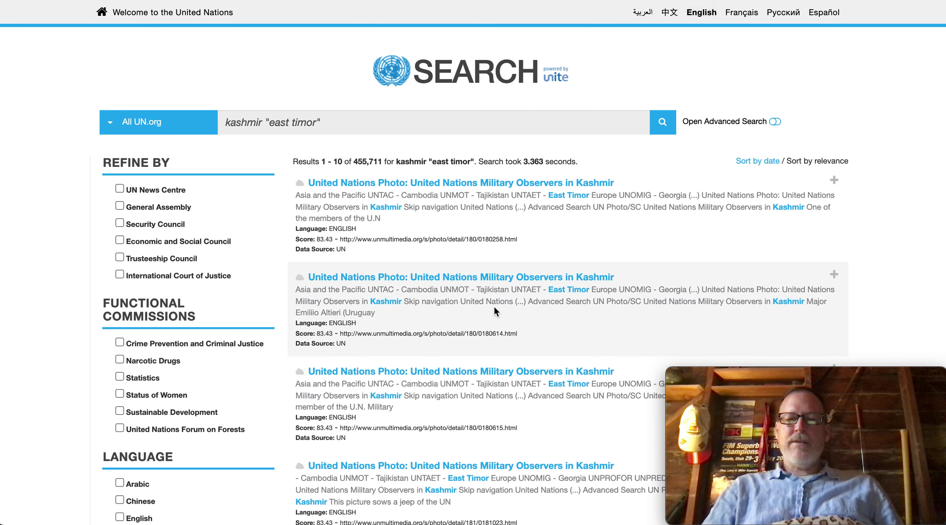
Step: Scroll through the 455,711 results, led by Kashmir military observer photos, then back to the top
scroll(494, 308, down, 10)
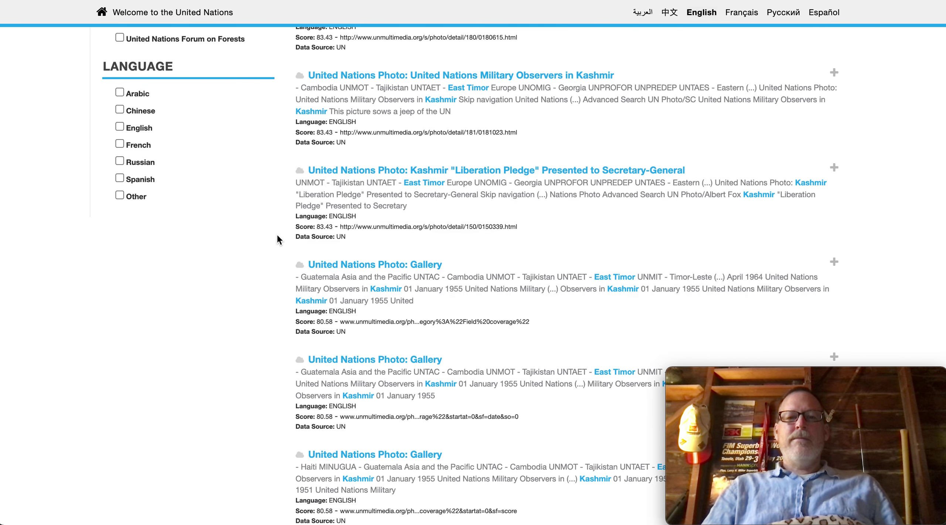
scroll(278, 236, down, 7)
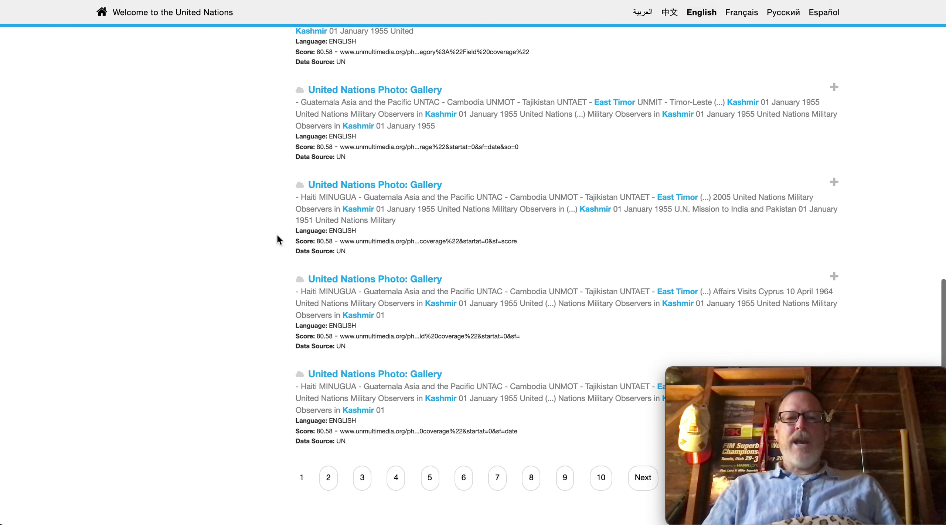
scroll(276, 233, up, 17)
scroll(276, 233, down, 3)
scroll(277, 236, up, 1)
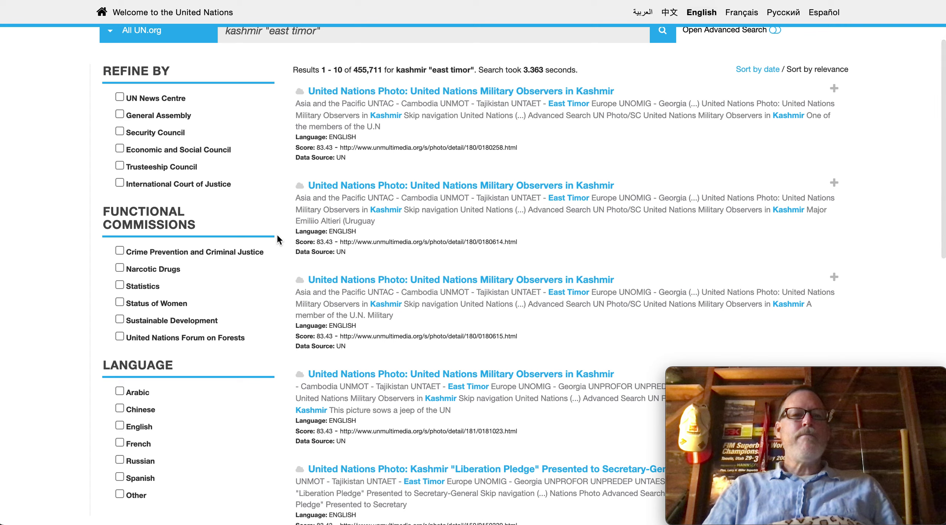